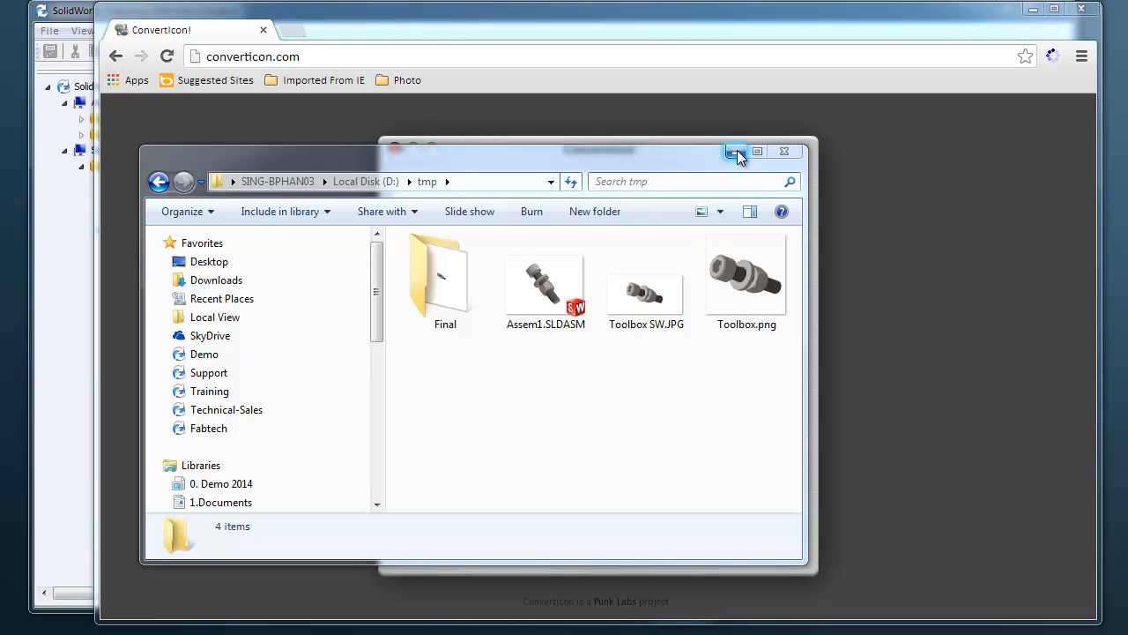
Load Toolbox.png from the tmp folder on drive D into Converticon
{"action": "left_click", "coordinate": [736, 152]}
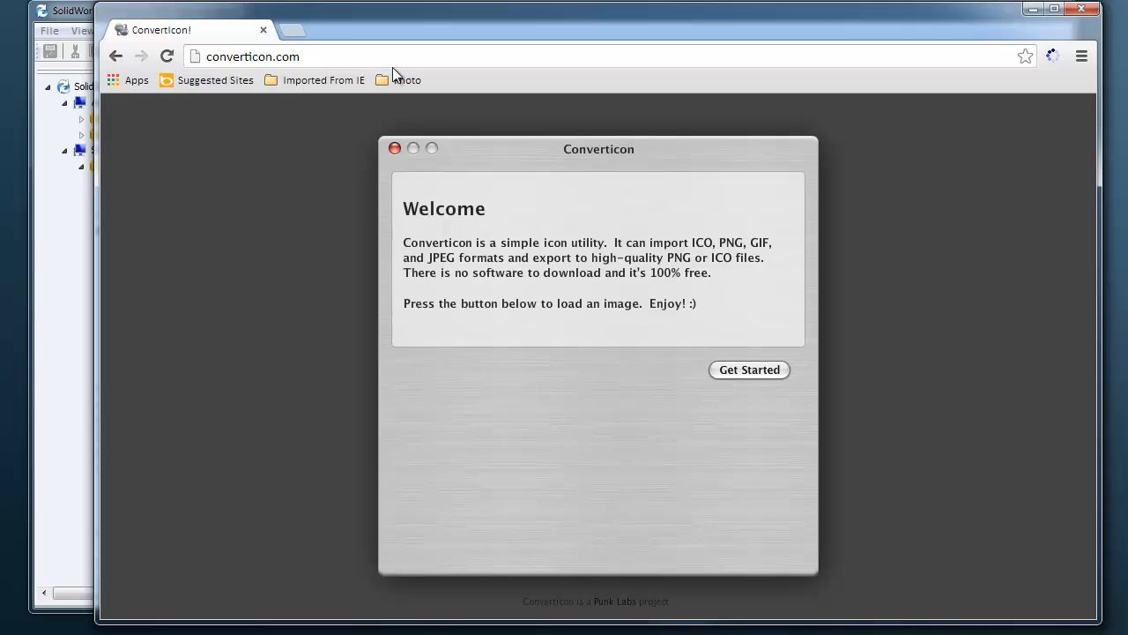
{"action": "left_click", "coordinate": [751, 371]}
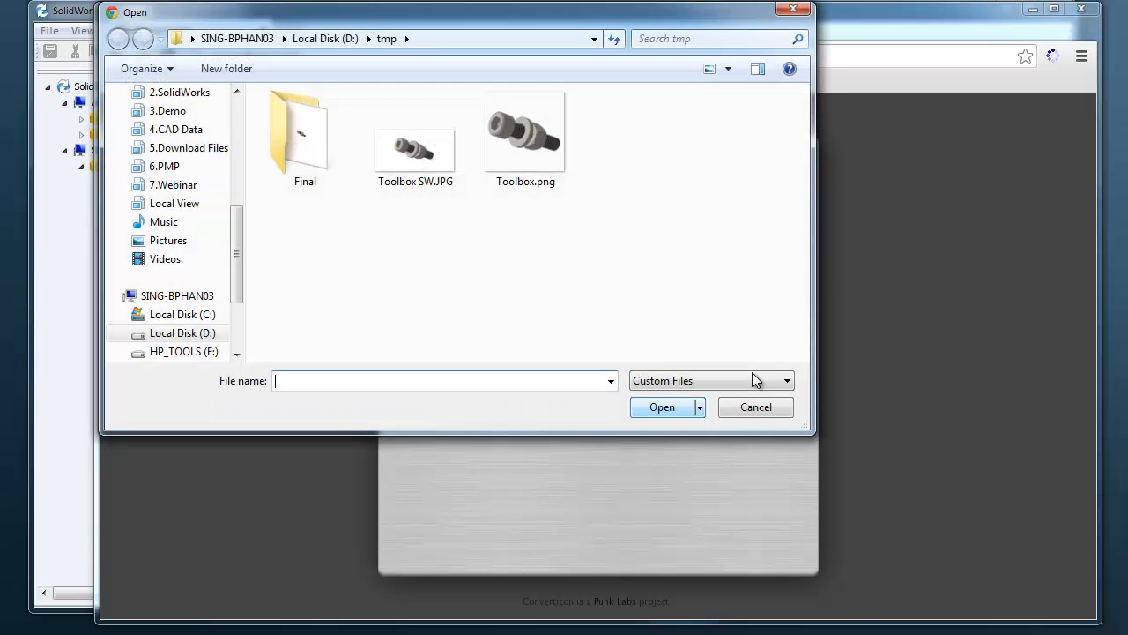
{"action": "left_click", "coordinate": [519, 152]}
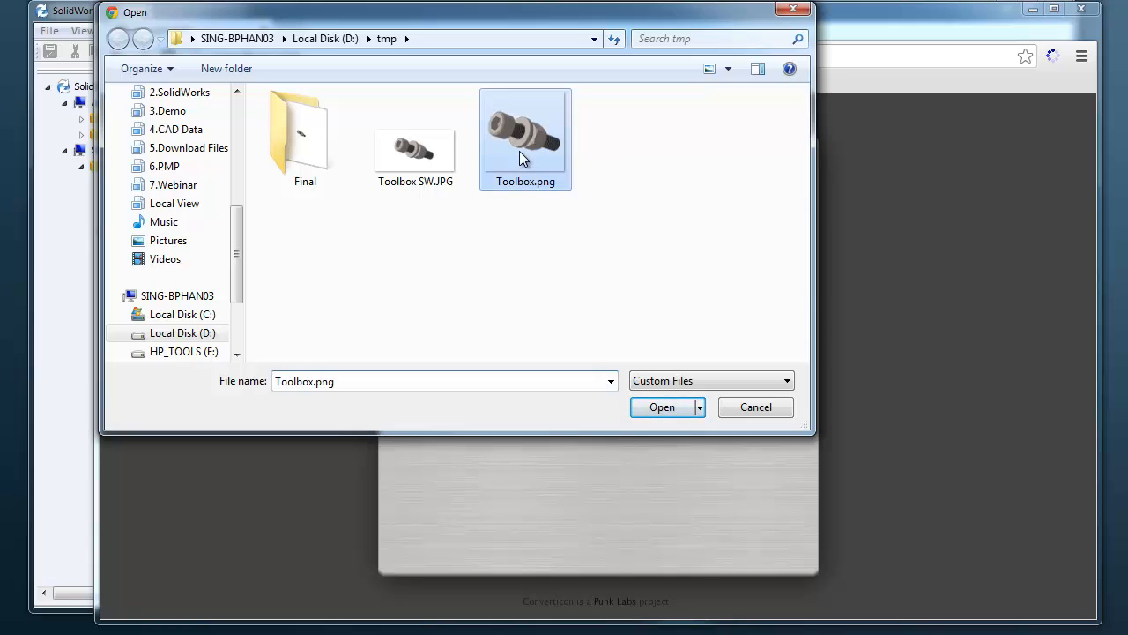
{"action": "left_click", "coordinate": [674, 411]}
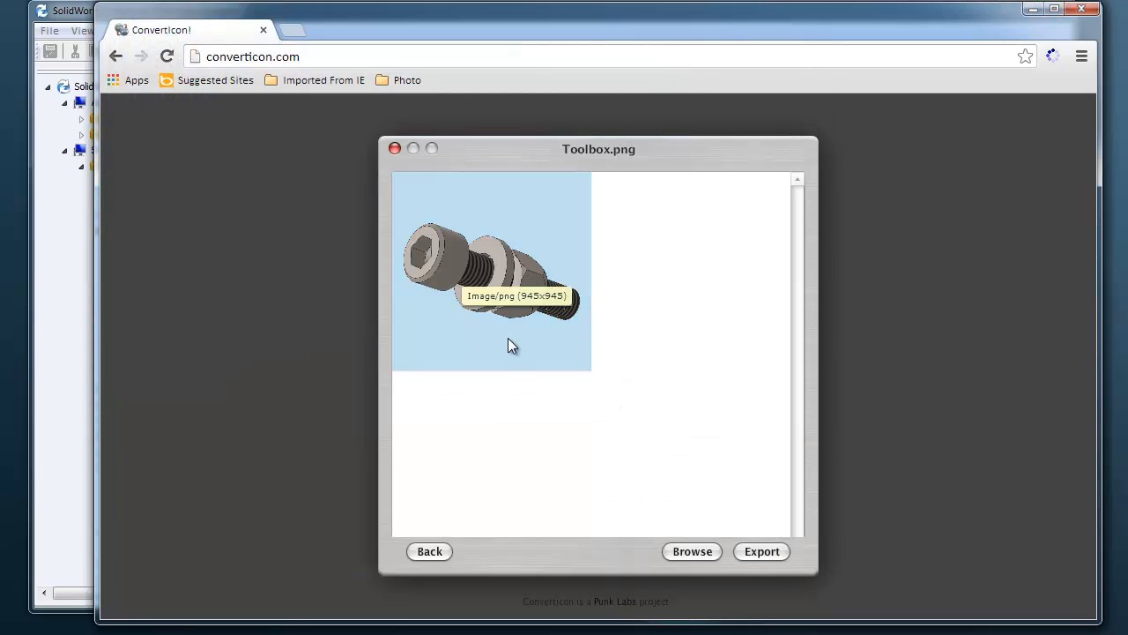
Export the image as a 128 x 128 icon named Toolbox.ico in the tmp folder, and check the file in Windows Explorer
{"action": "mouse_move", "coordinate": [494, 321]}
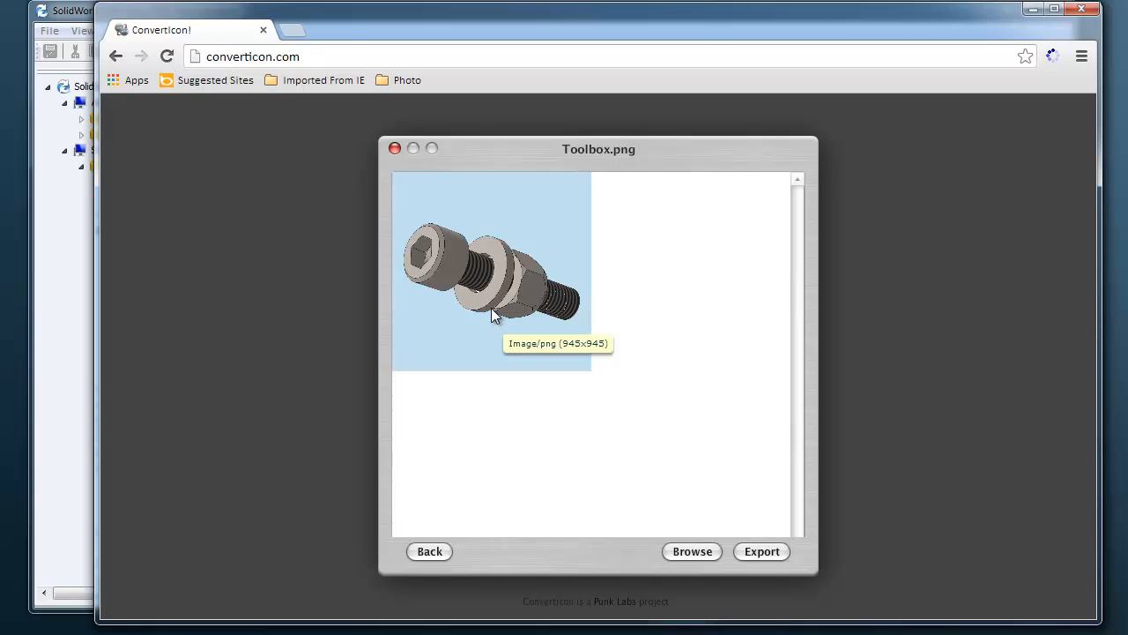
{"action": "left_click", "coordinate": [763, 552]}
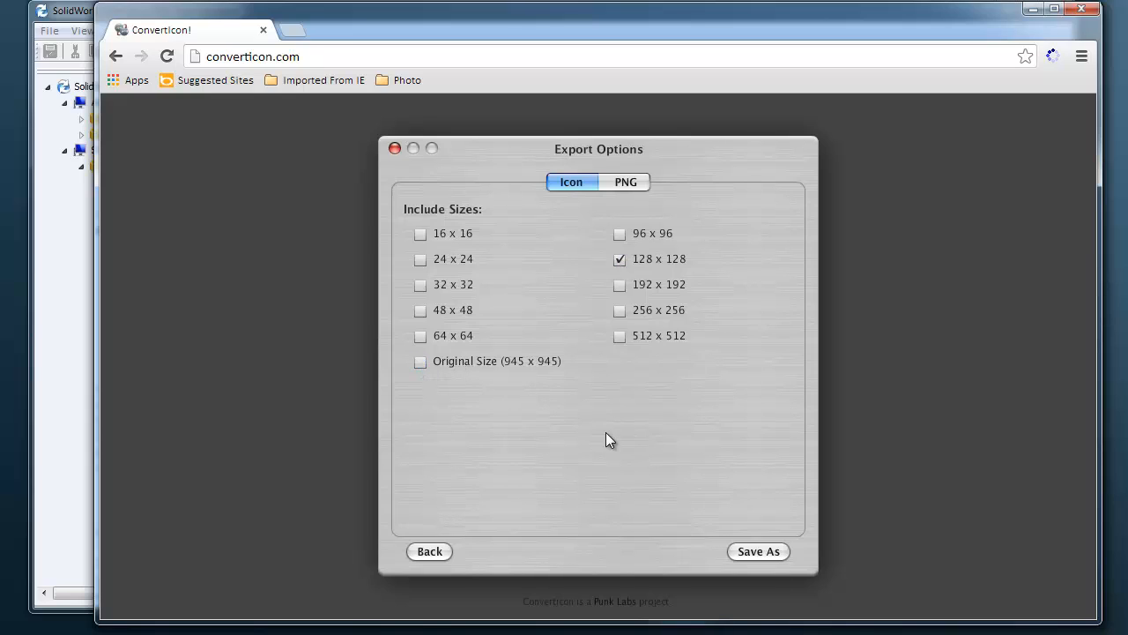
{"action": "left_click", "coordinate": [768, 555]}
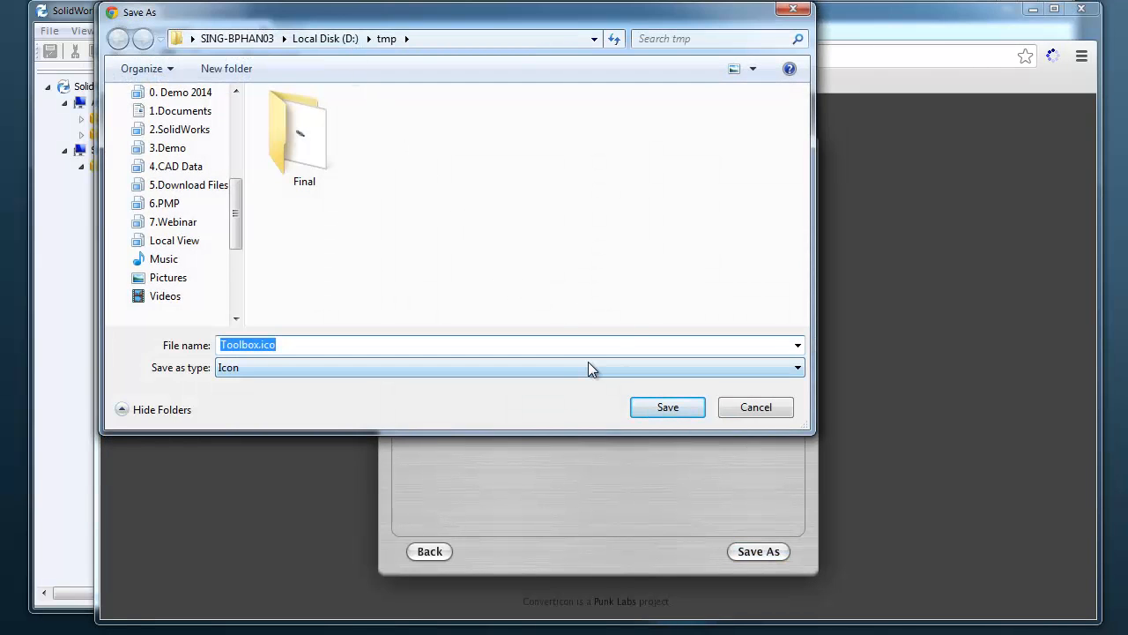
{"action": "left_click", "coordinate": [672, 407]}
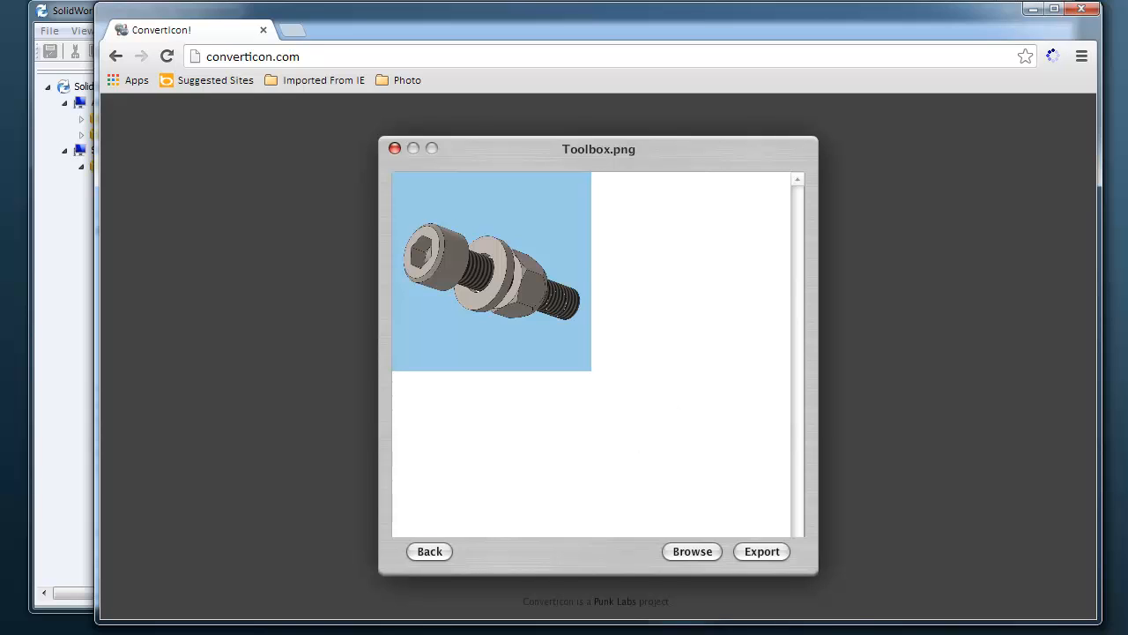
{"action": "key", "text": "alt+Tab"}
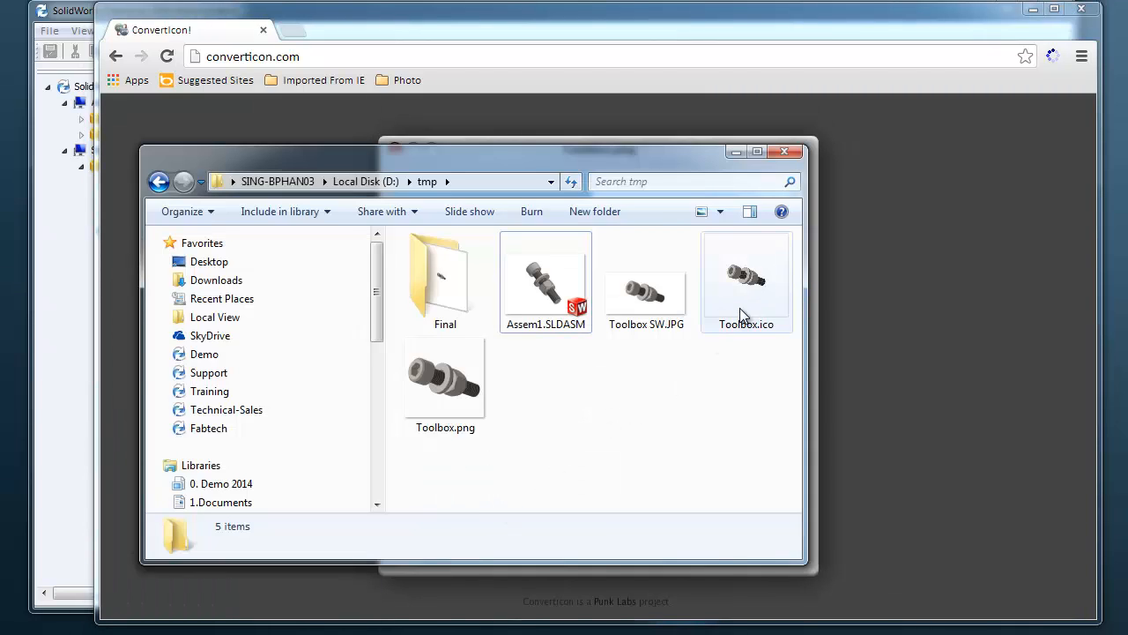
{"action": "mouse_move", "coordinate": [757, 300]}
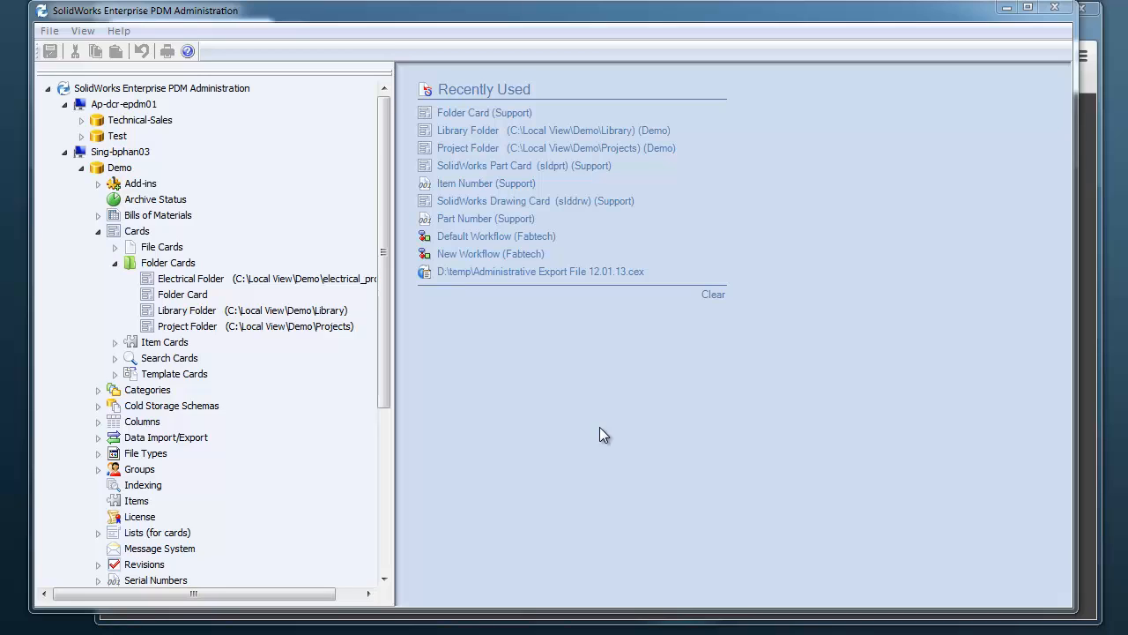
Switch to SolidWorks Enterprise PDM Administration, open the Demo vault's Library Folder card, and fit the Card Editor window on screen
{"action": "double_click", "coordinate": [196, 313]}
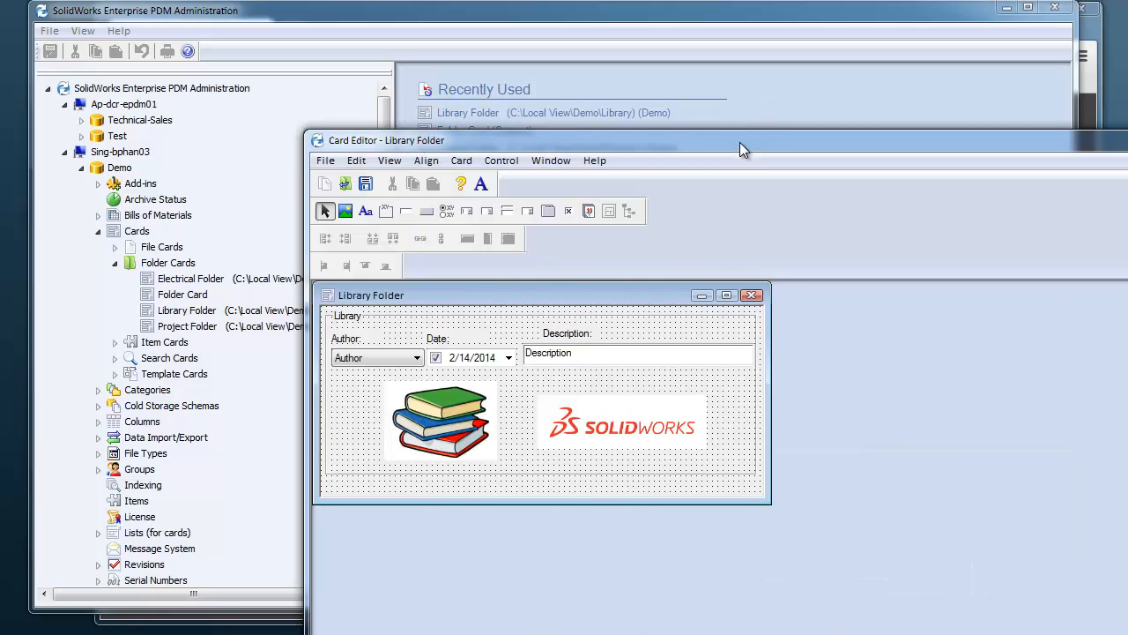
{"action": "left_click_drag", "start_coordinate": [739, 142], "coordinate": [539, 94]}
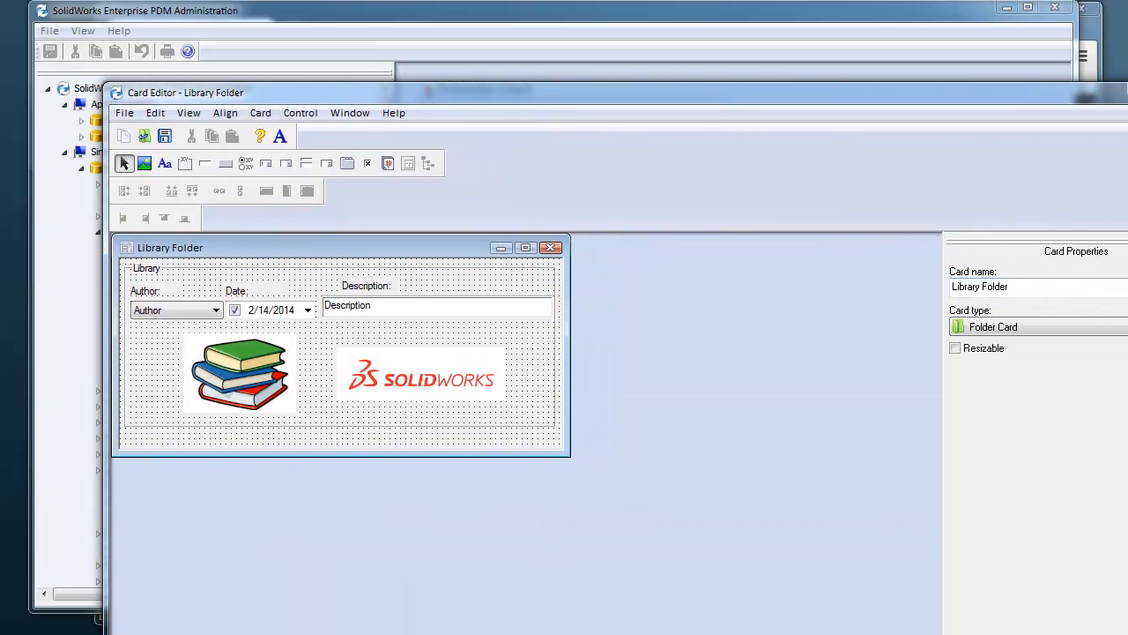
{"action": "left_click_drag", "start_coordinate": [1127, 374], "coordinate": [1025, 372]}
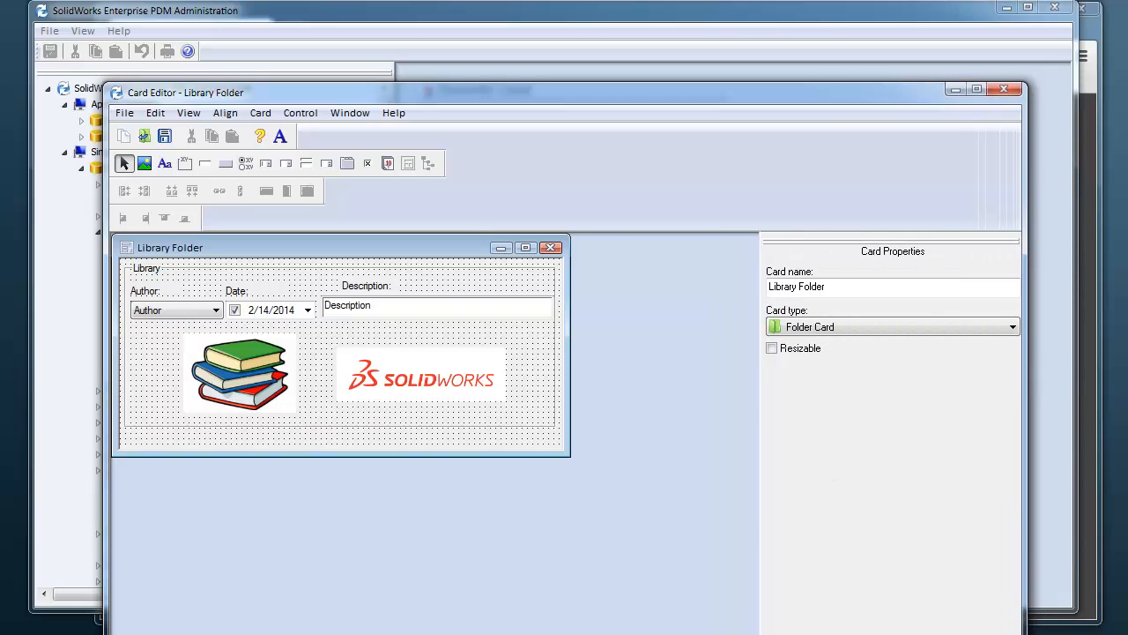
{"action": "left_click_drag", "start_coordinate": [461, 633], "coordinate": [481, 536]}
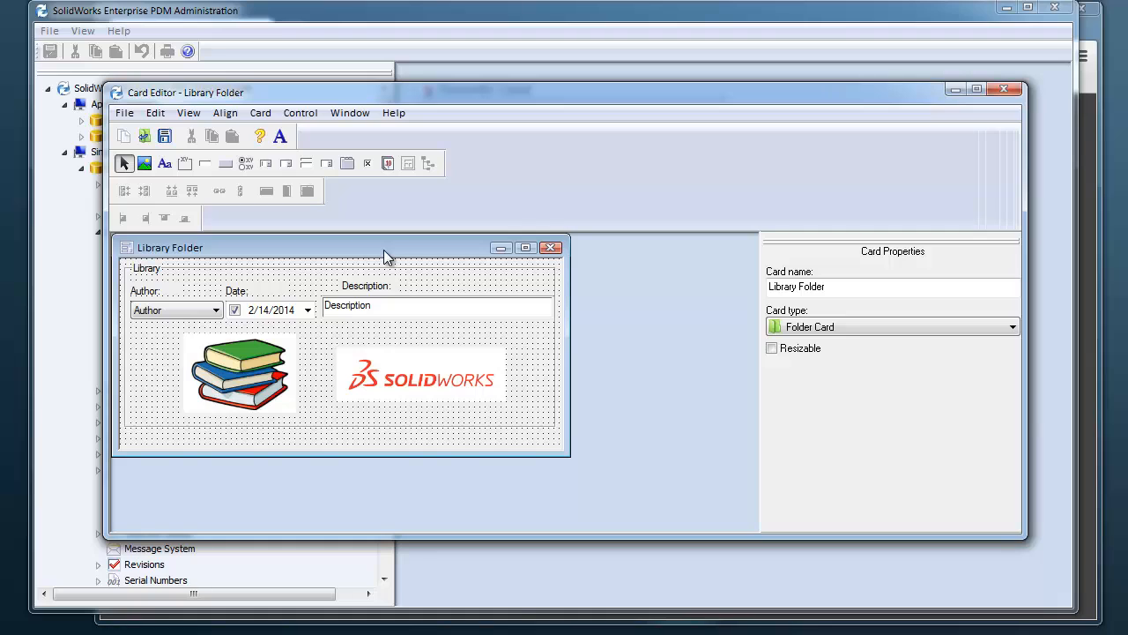
Replace the books picture on the card with Toolbox.ico from the tmp folder
{"action": "left_click", "coordinate": [240, 378]}
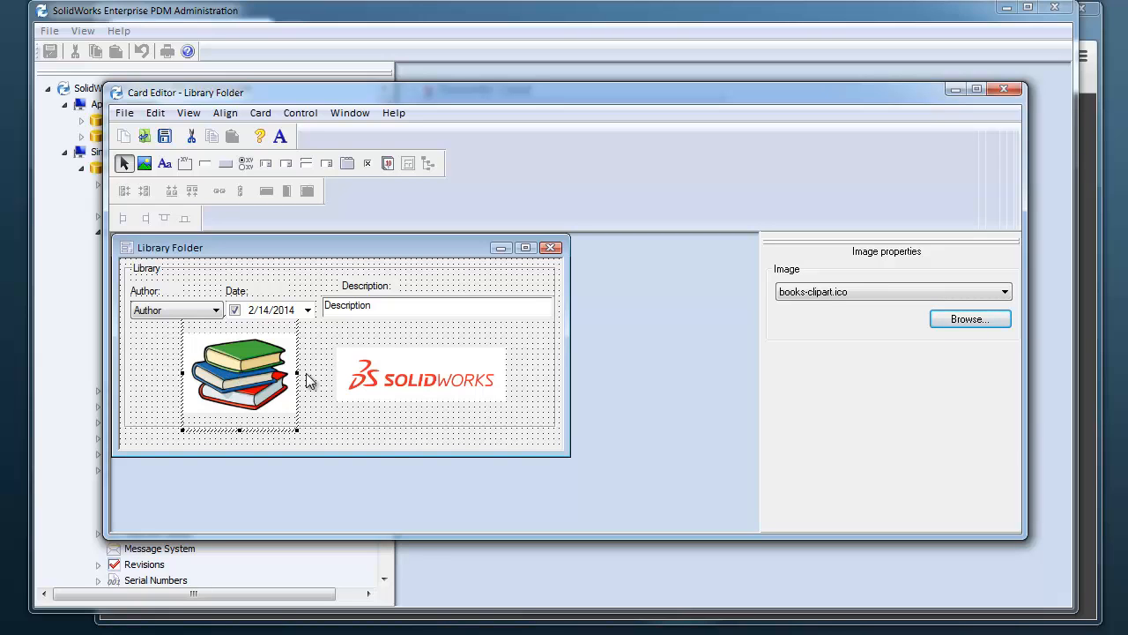
{"action": "left_click", "coordinate": [969, 320]}
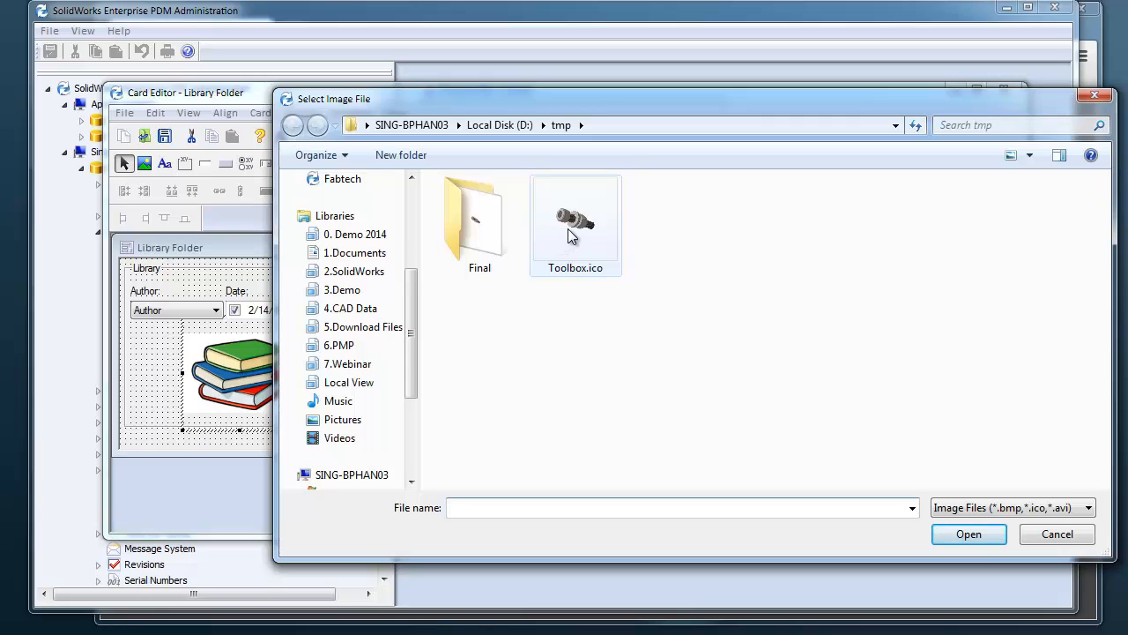
{"action": "left_click", "coordinate": [568, 240]}
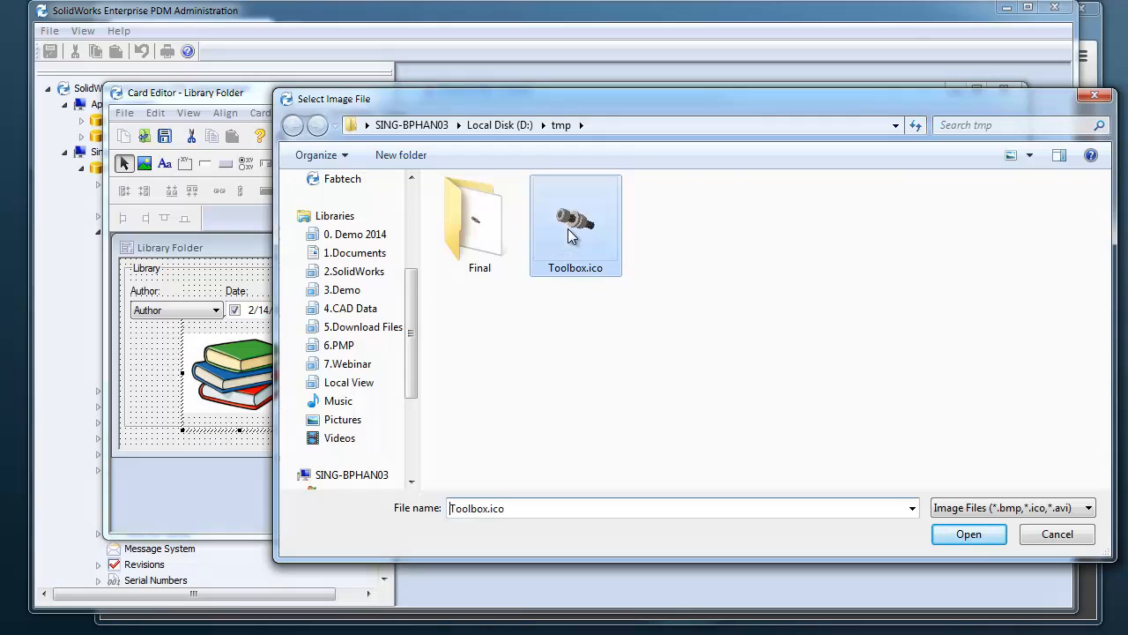
{"action": "left_click", "coordinate": [953, 535]}
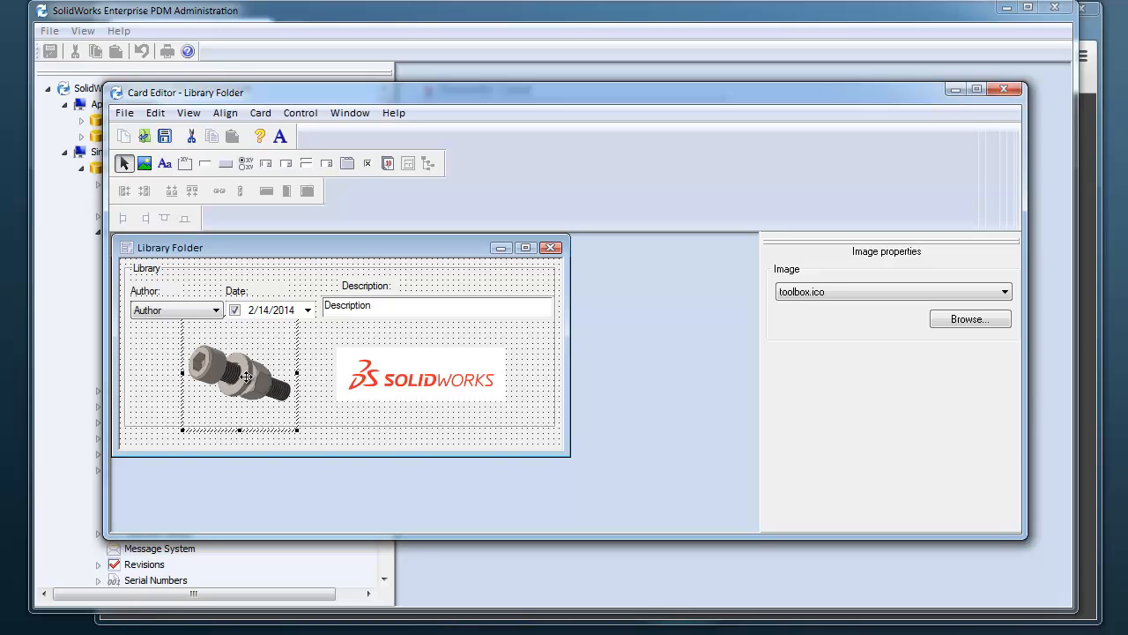
Change the card frame's caption to Toolbox Library
{"action": "left_click", "coordinate": [173, 282]}
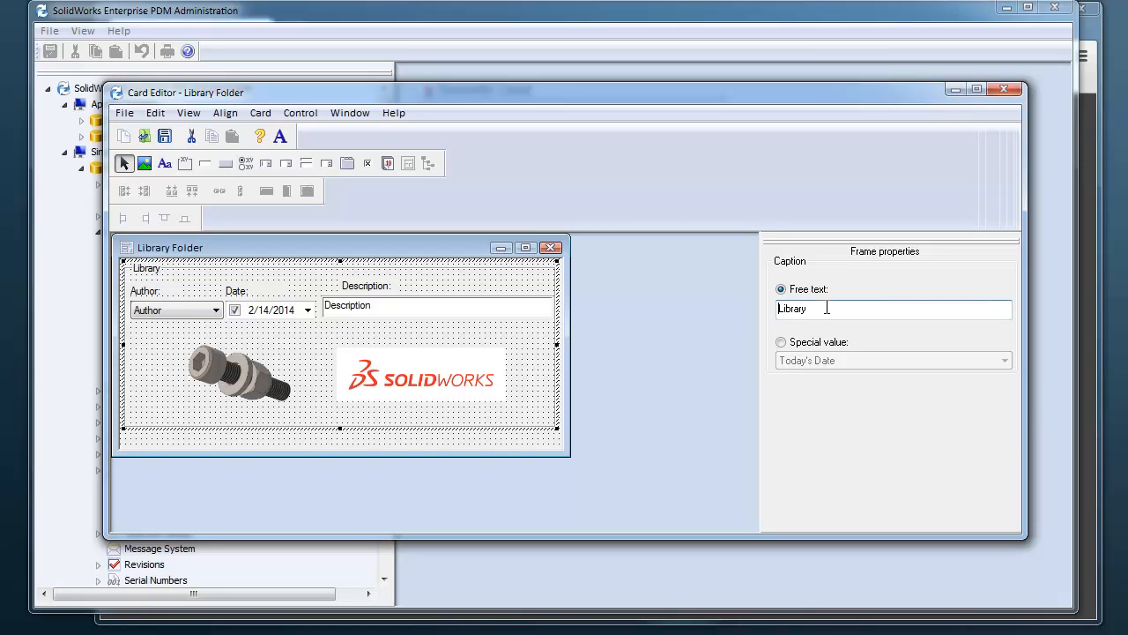
{"action": "left_click", "coordinate": [826, 308]}
{"action": "key", "text": "Home"}
{"action": "type", "text": "Toolbo"}
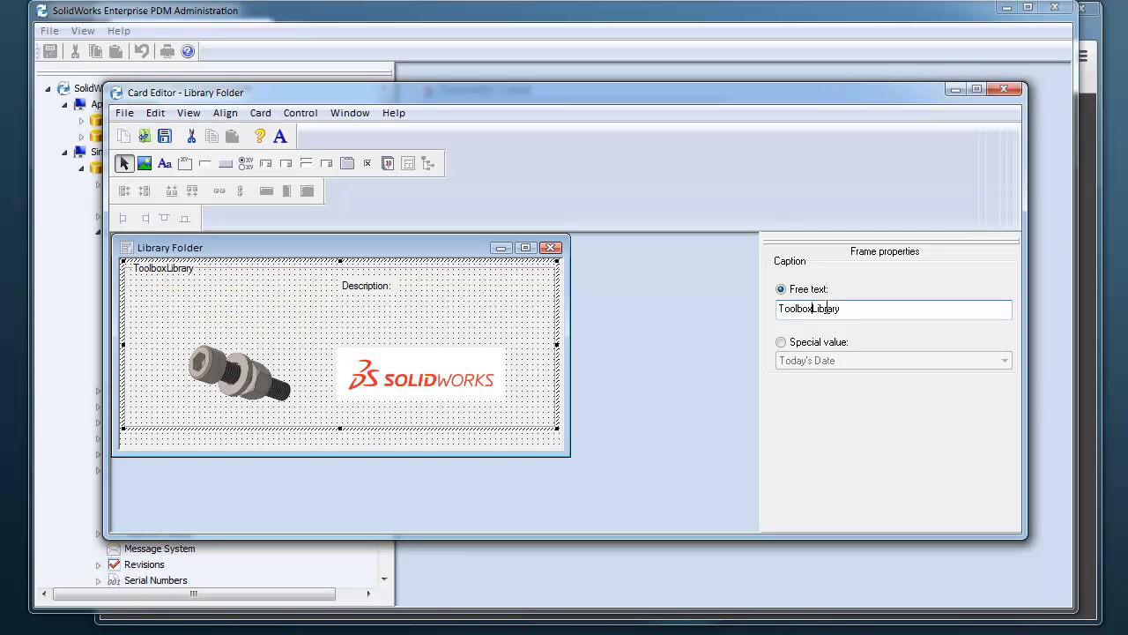
{"action": "type", "text": "x"}
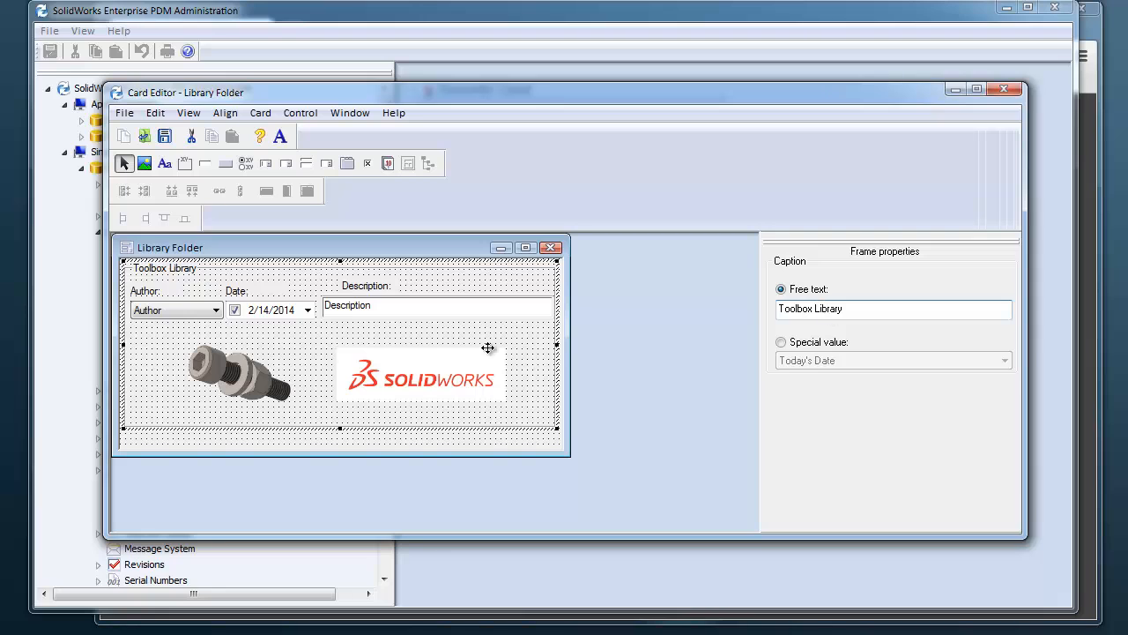
Save a copy of the card as Toolbox Library Folder in the Toolbox subfolder of Library
{"action": "left_click", "coordinate": [124, 114]}
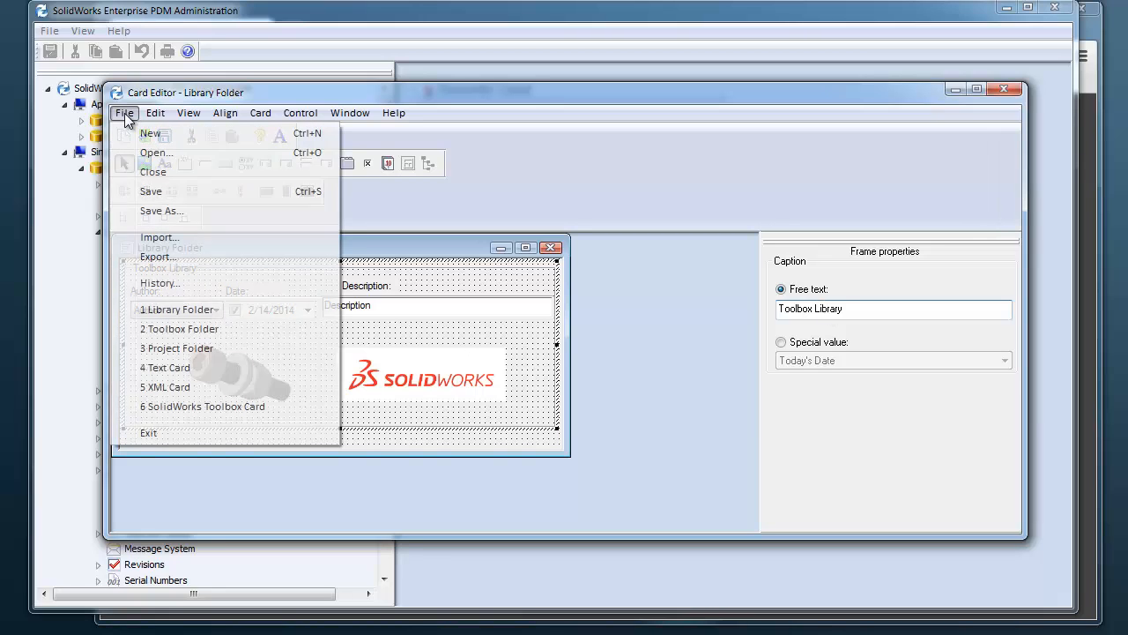
{"action": "left_click", "coordinate": [166, 211]}
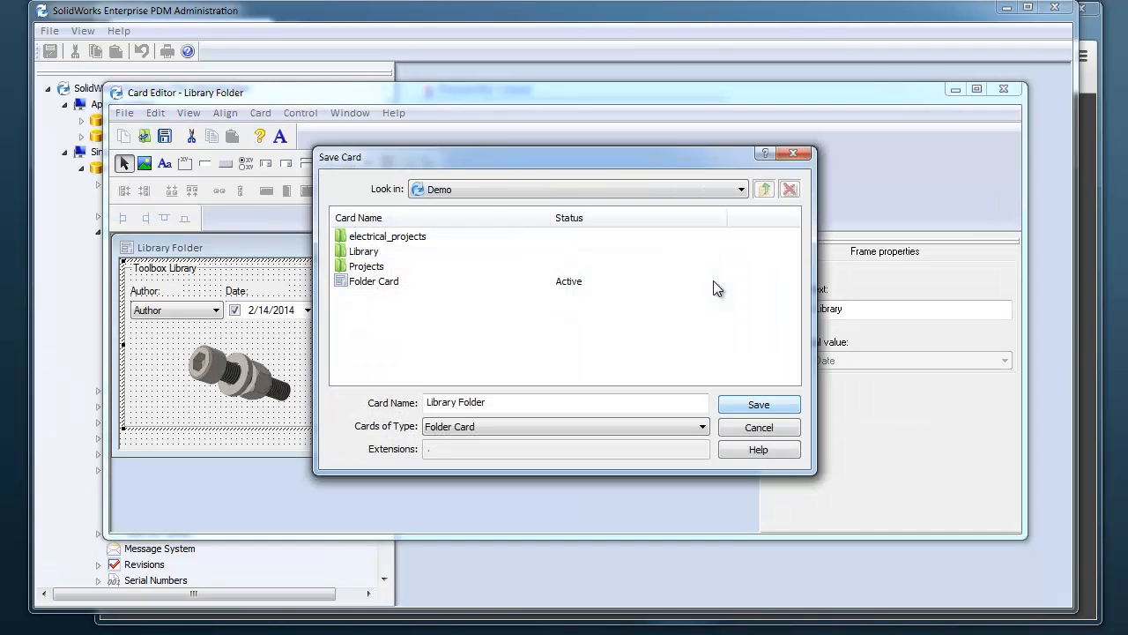
{"action": "double_click", "coordinate": [364, 252]}
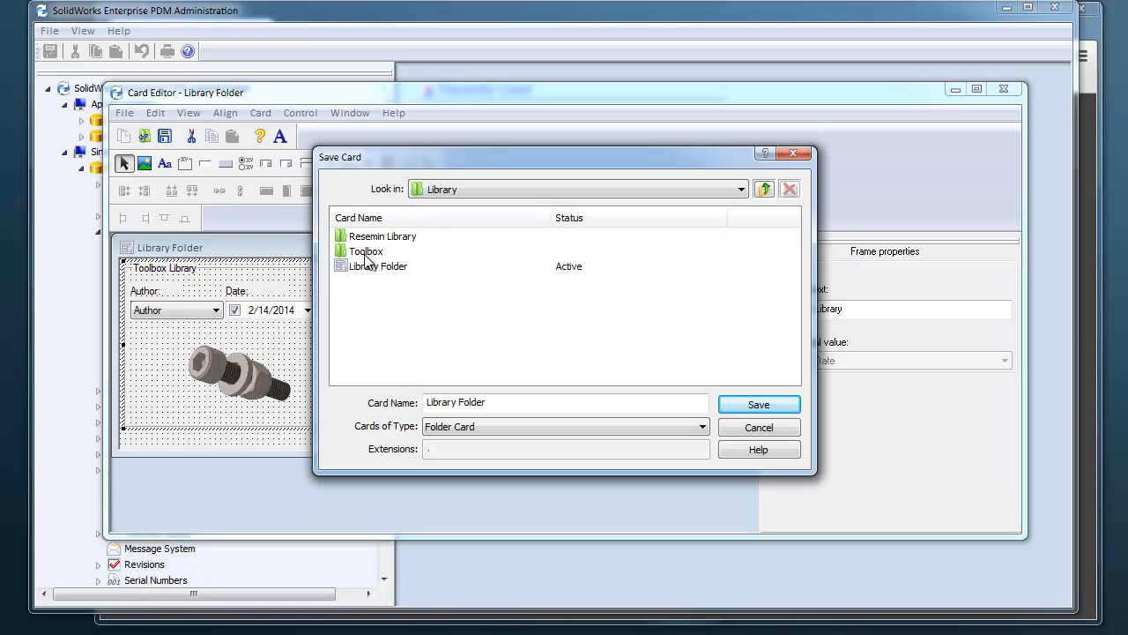
{"action": "double_click", "coordinate": [365, 253]}
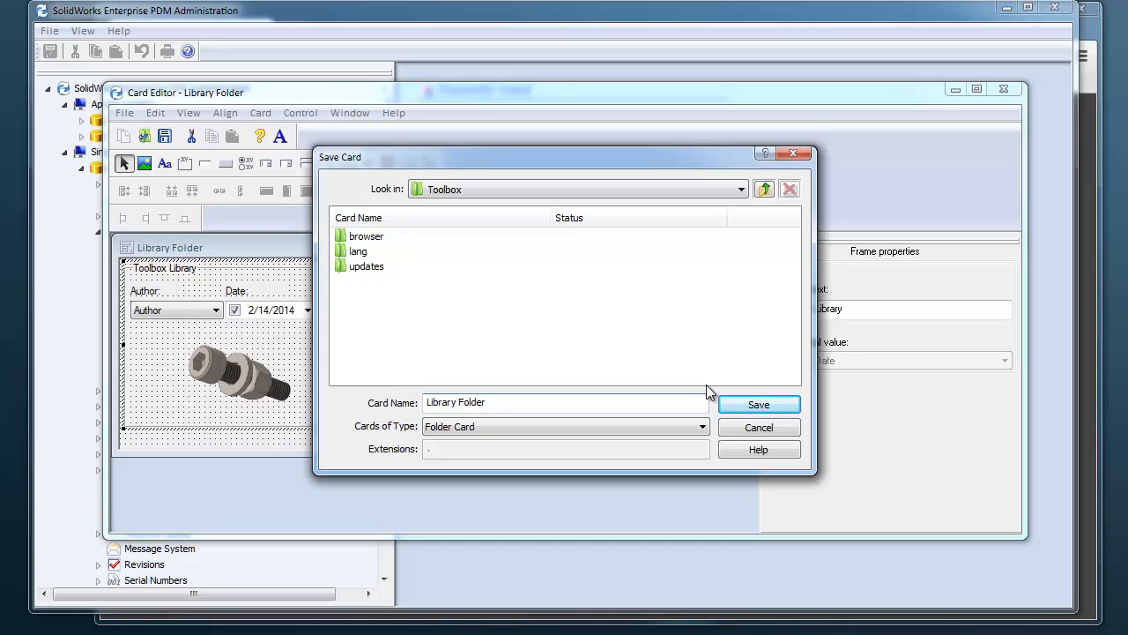
{"action": "type", "text": "Toolbox"}
{"action": "left_click", "coordinate": [764, 407]}
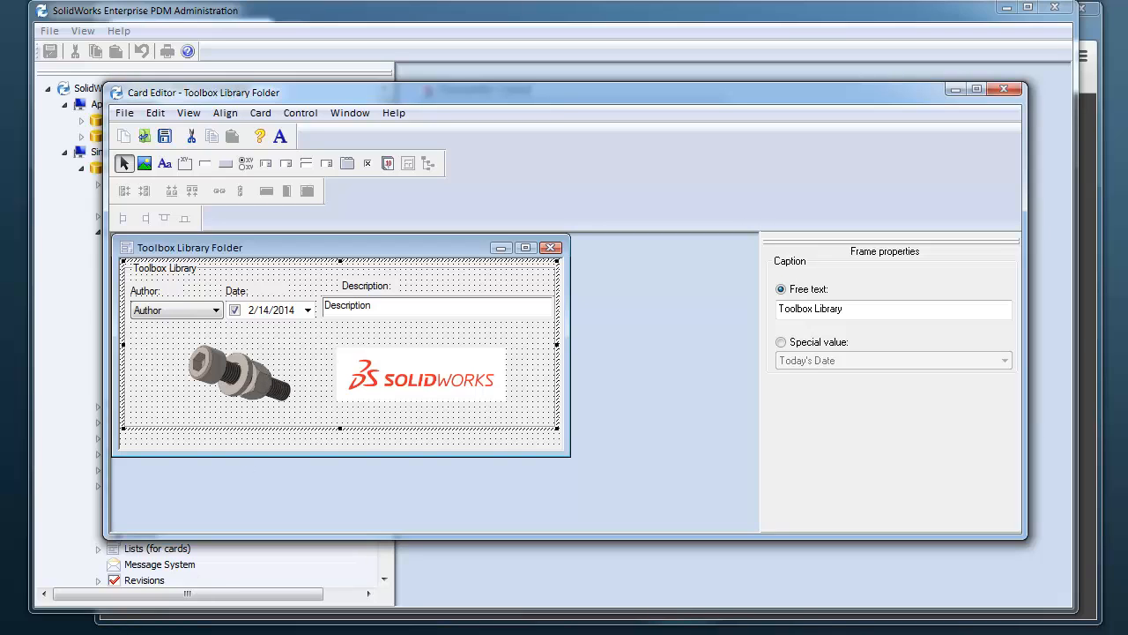
Switch to Windows Explorer, open the Library folder in the Demo vault, and enlarge the window
{"action": "left_click", "coordinate": [370, 633]}
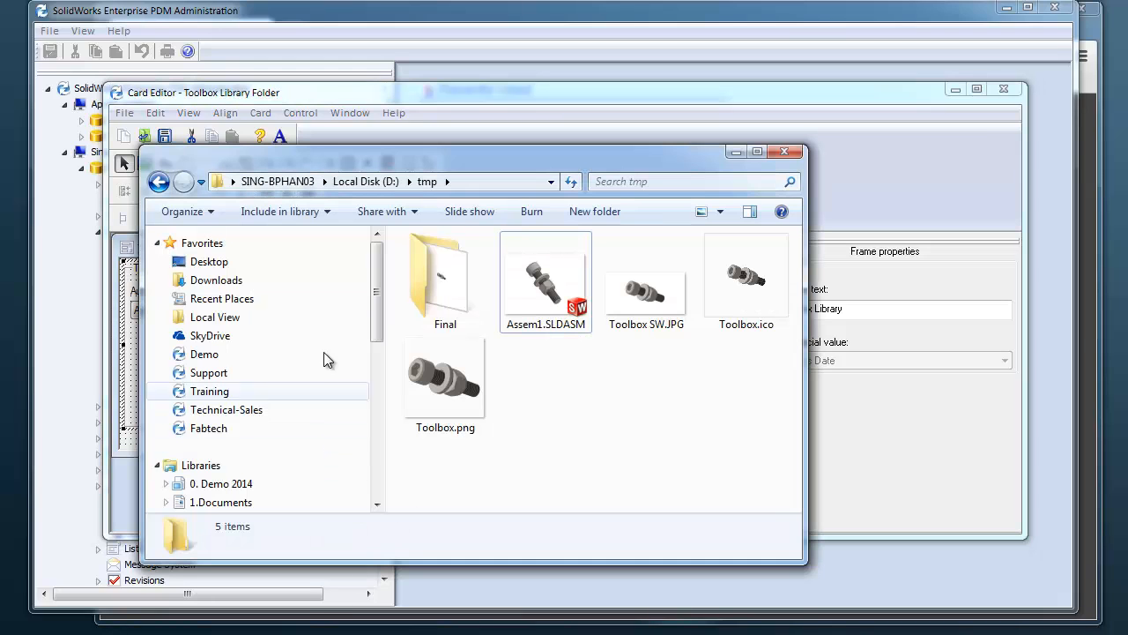
{"action": "left_click", "coordinate": [223, 355]}
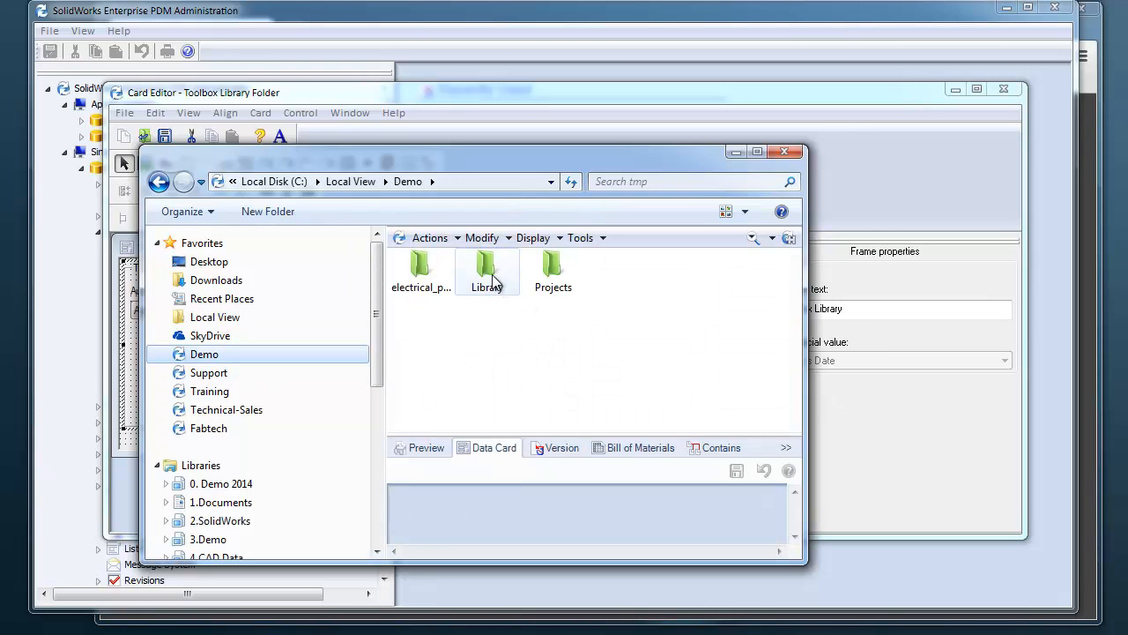
{"action": "double_click", "coordinate": [488, 269]}
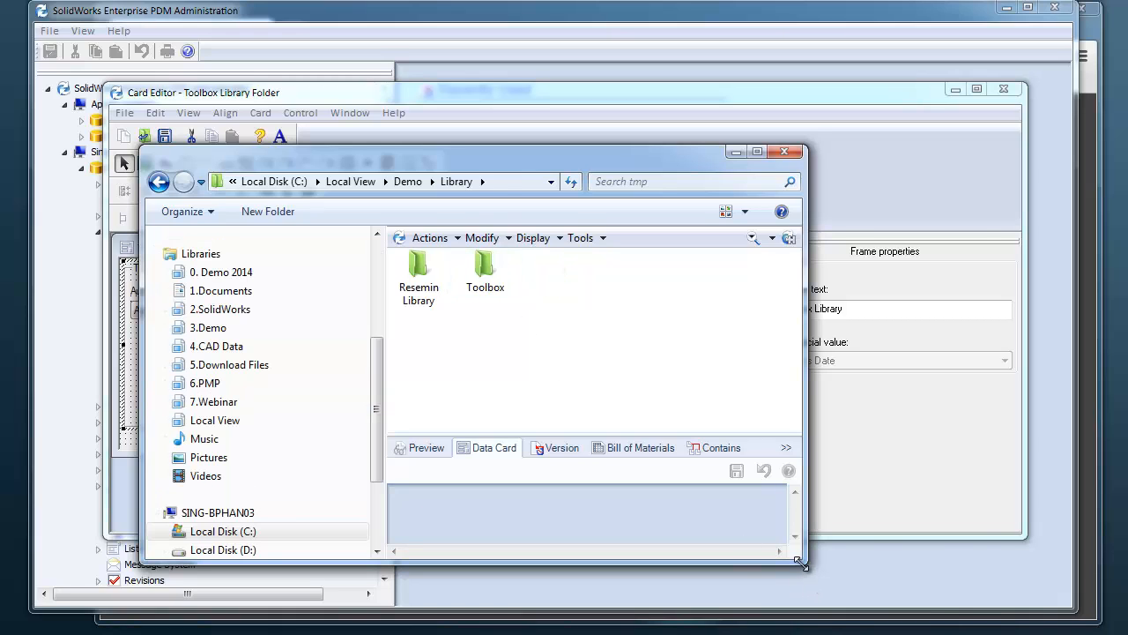
{"action": "left_click_drag", "start_coordinate": [800, 562], "coordinate": [975, 633]}
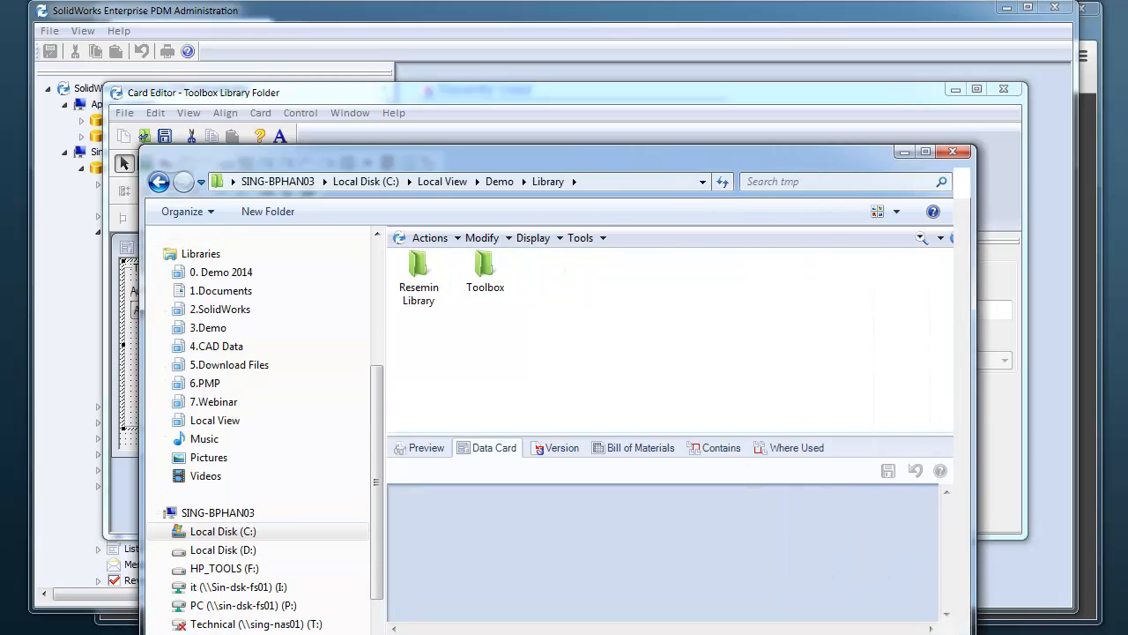
Compare the data cards of the Resemin Library and Toolbox folders, enlarging the card area to view them fully
{"action": "left_click", "coordinate": [419, 280]}
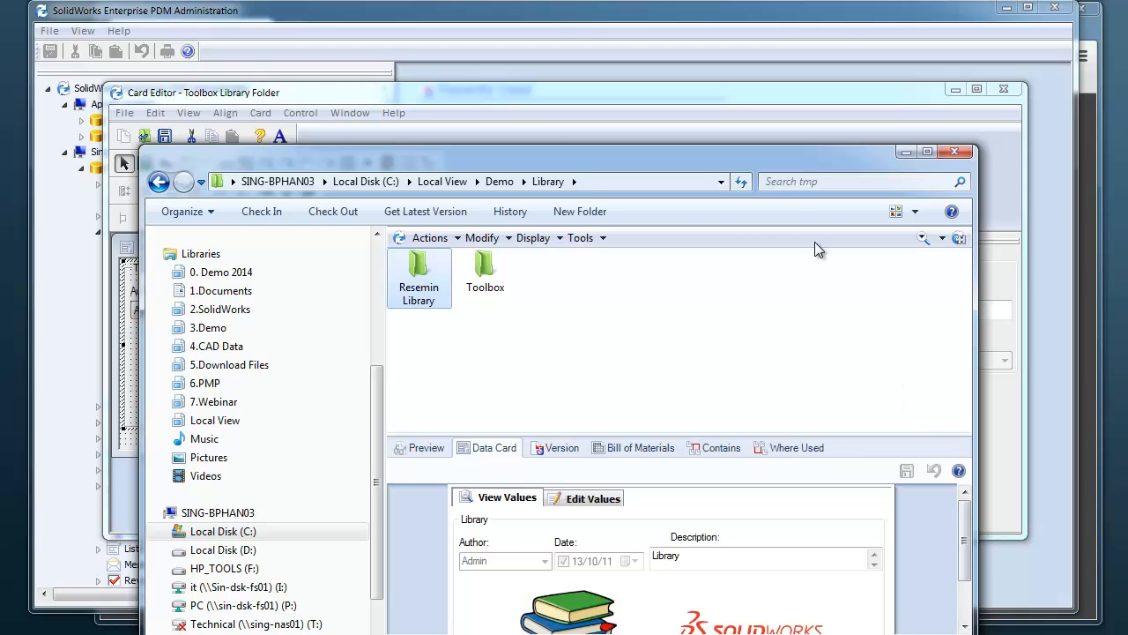
{"action": "left_click_drag", "start_coordinate": [790, 165], "coordinate": [814, 69]}
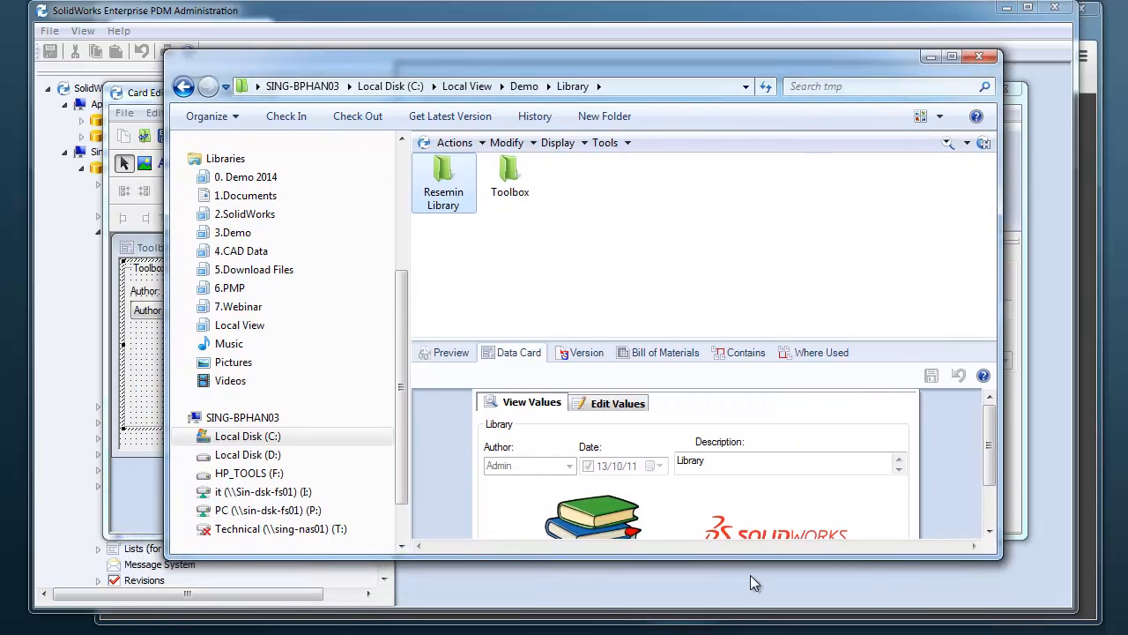
{"action": "left_click_drag", "start_coordinate": [753, 558], "coordinate": [755, 599]}
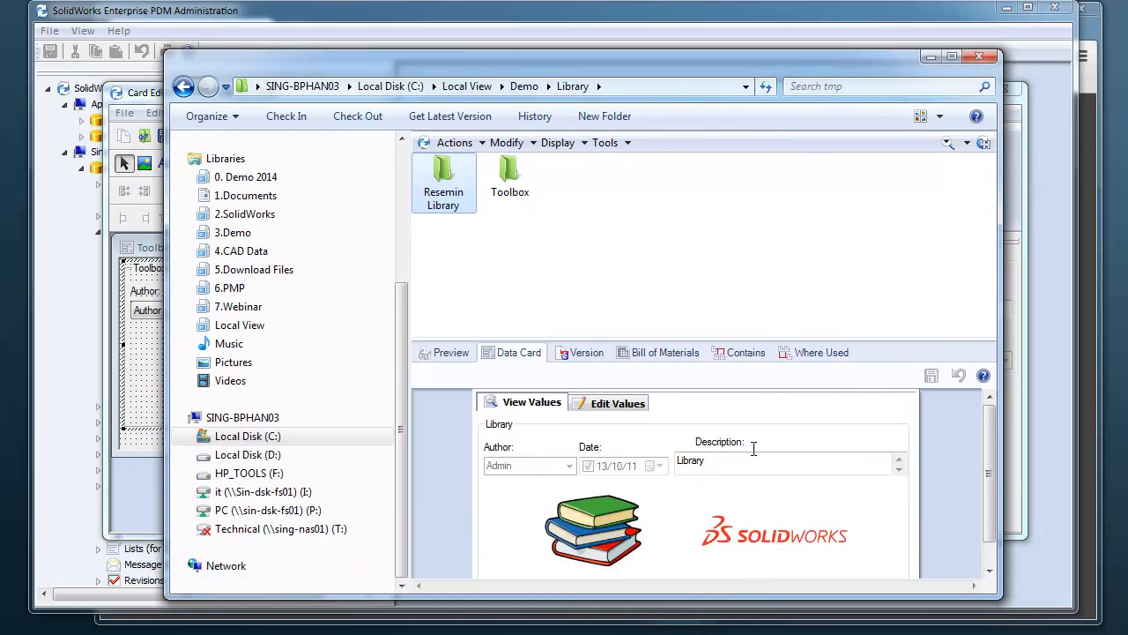
{"action": "left_click_drag", "start_coordinate": [755, 338], "coordinate": [755, 295]}
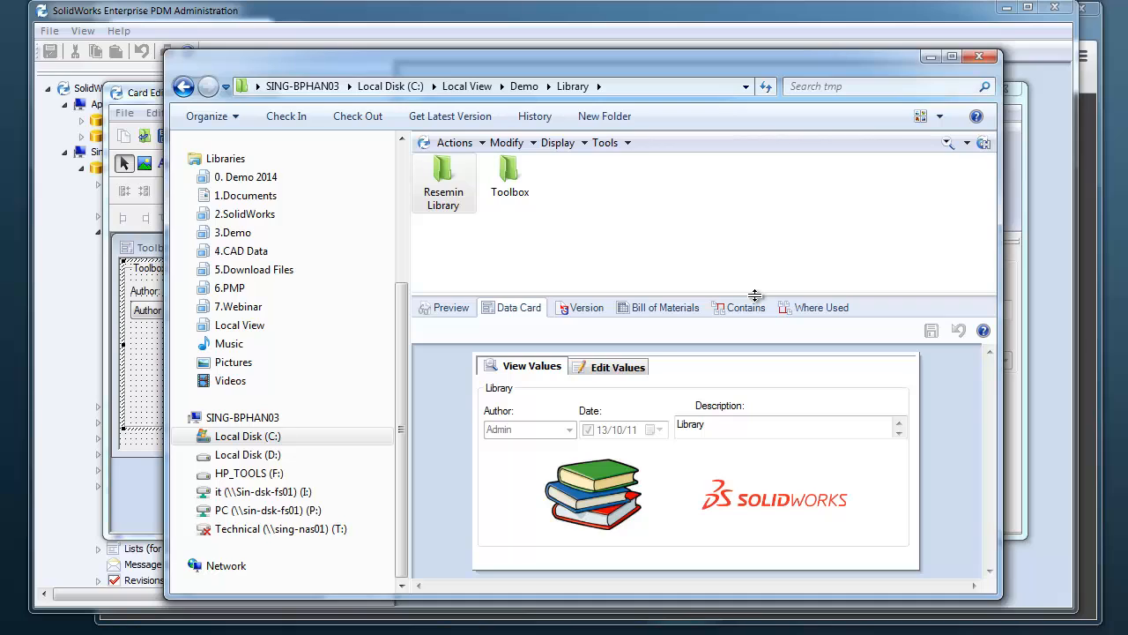
{"action": "left_click", "coordinate": [511, 183]}
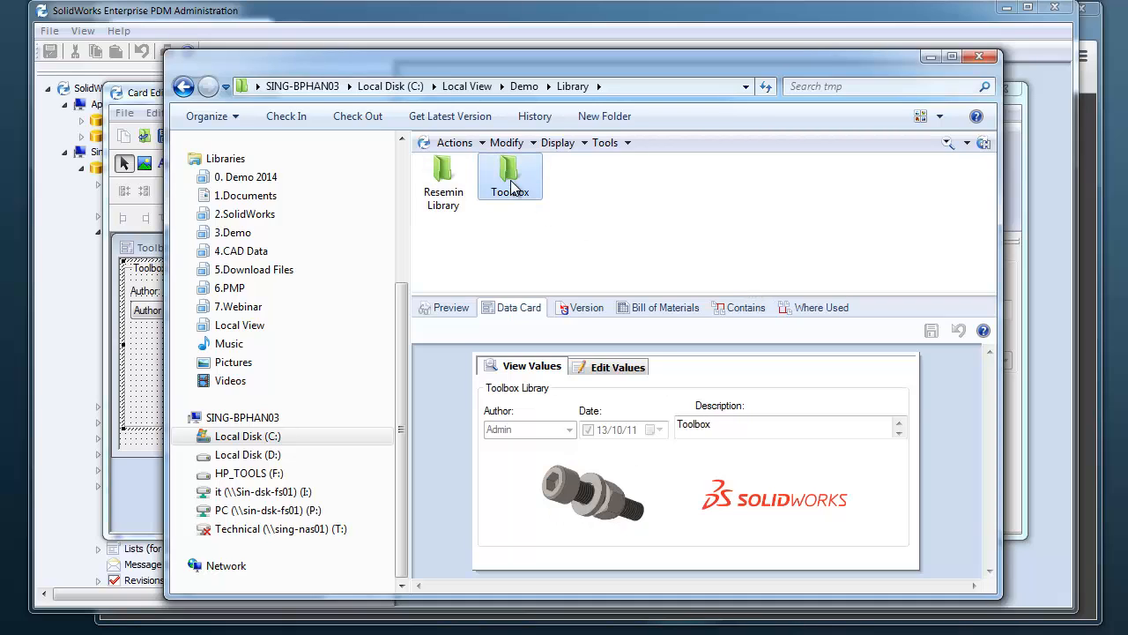